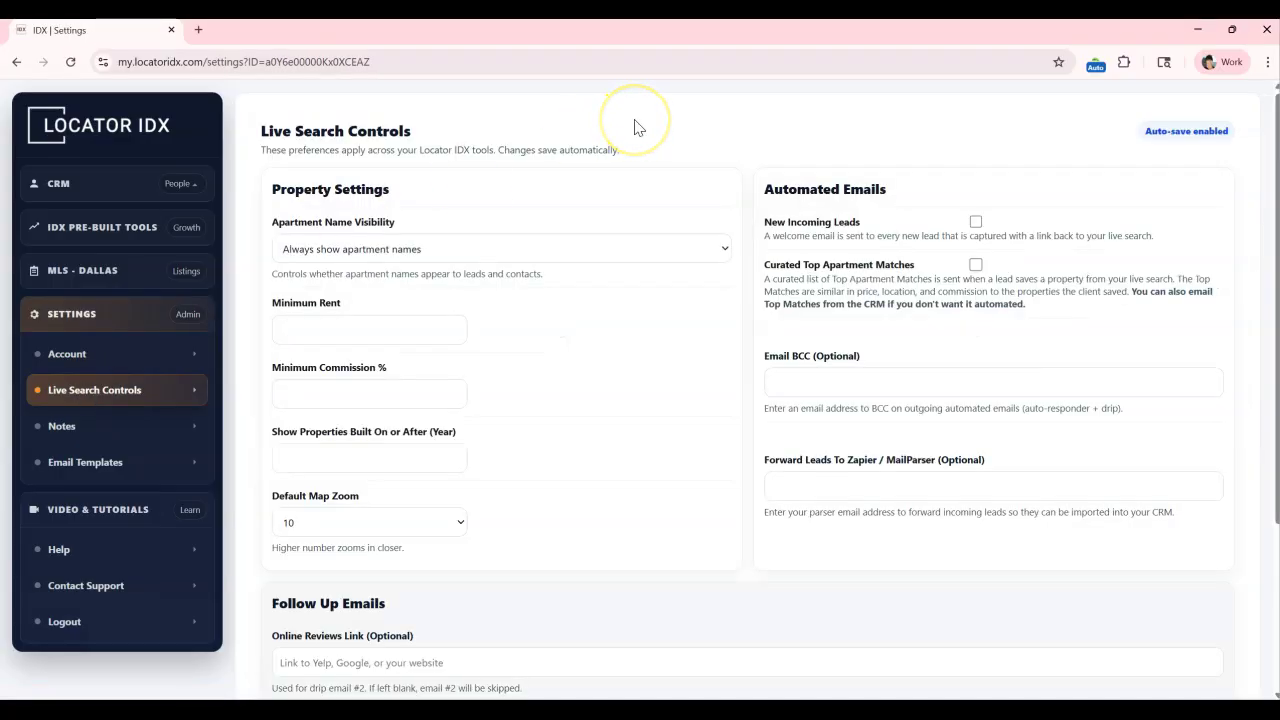
Check the apartment name visibility choices without changing them, and set the minimum rent to 900
click(512, 259)
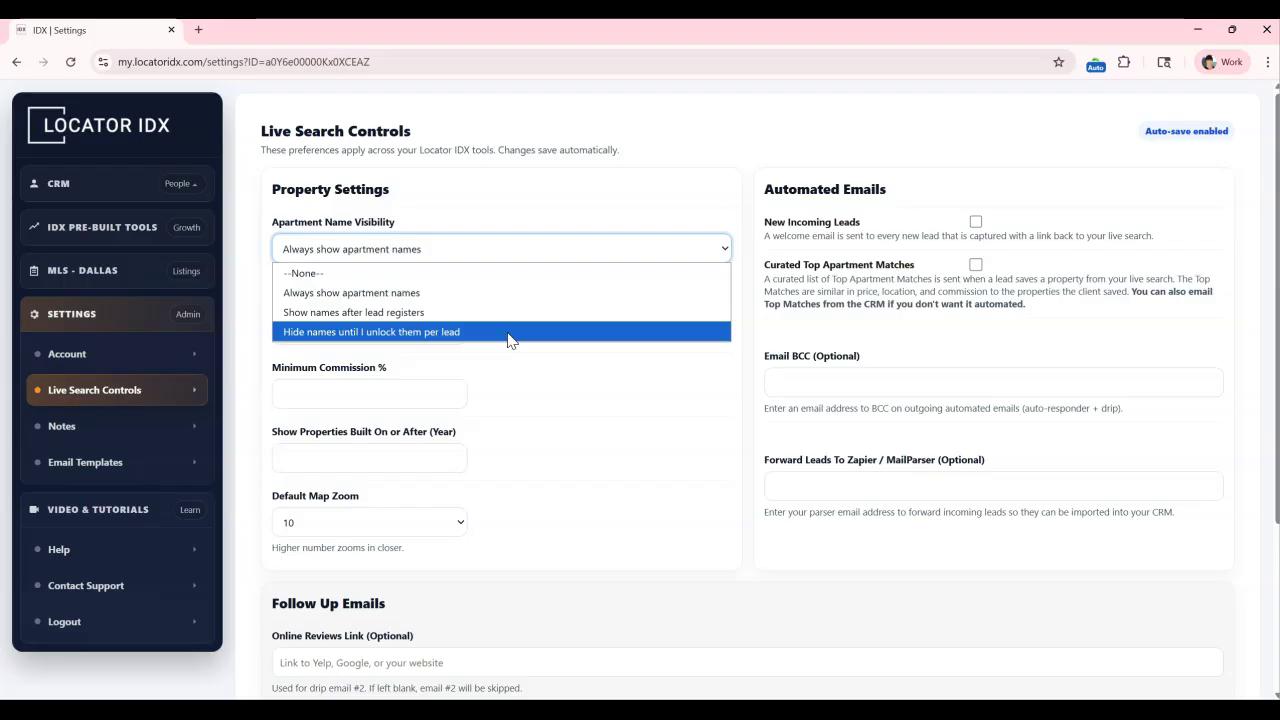
click(543, 400)
click(351, 329)
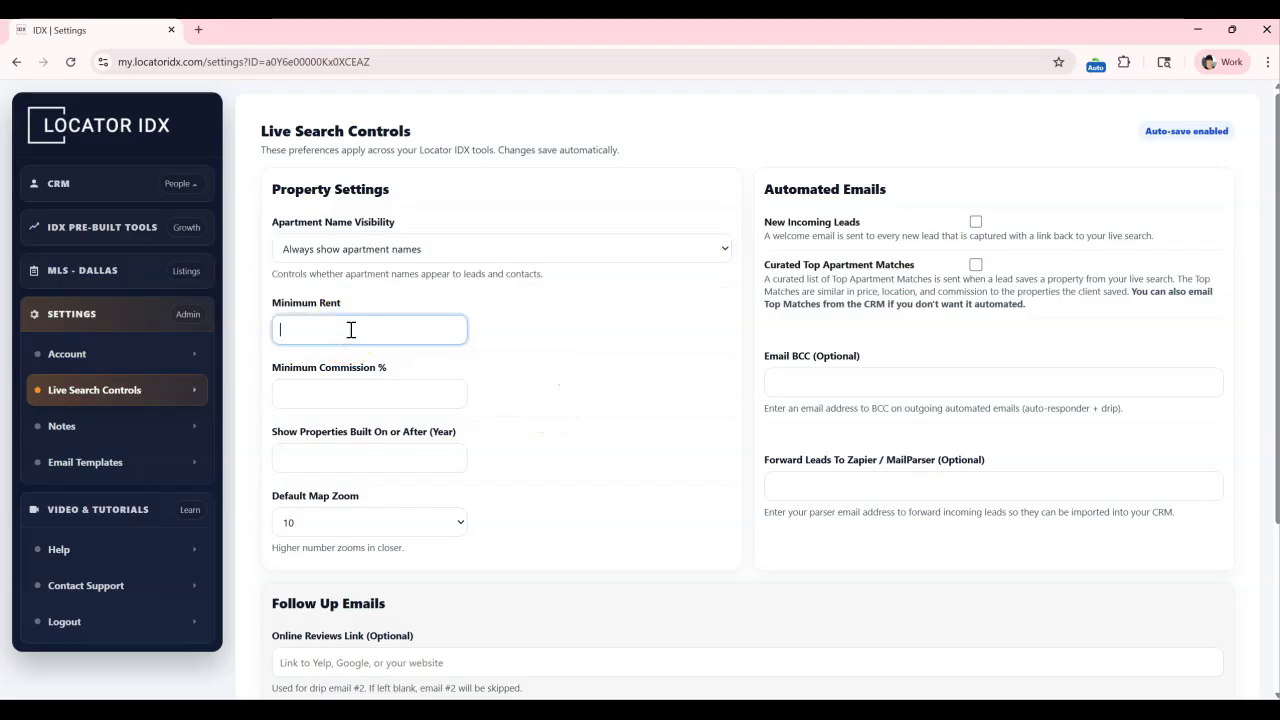
text(900)
key(Tab)
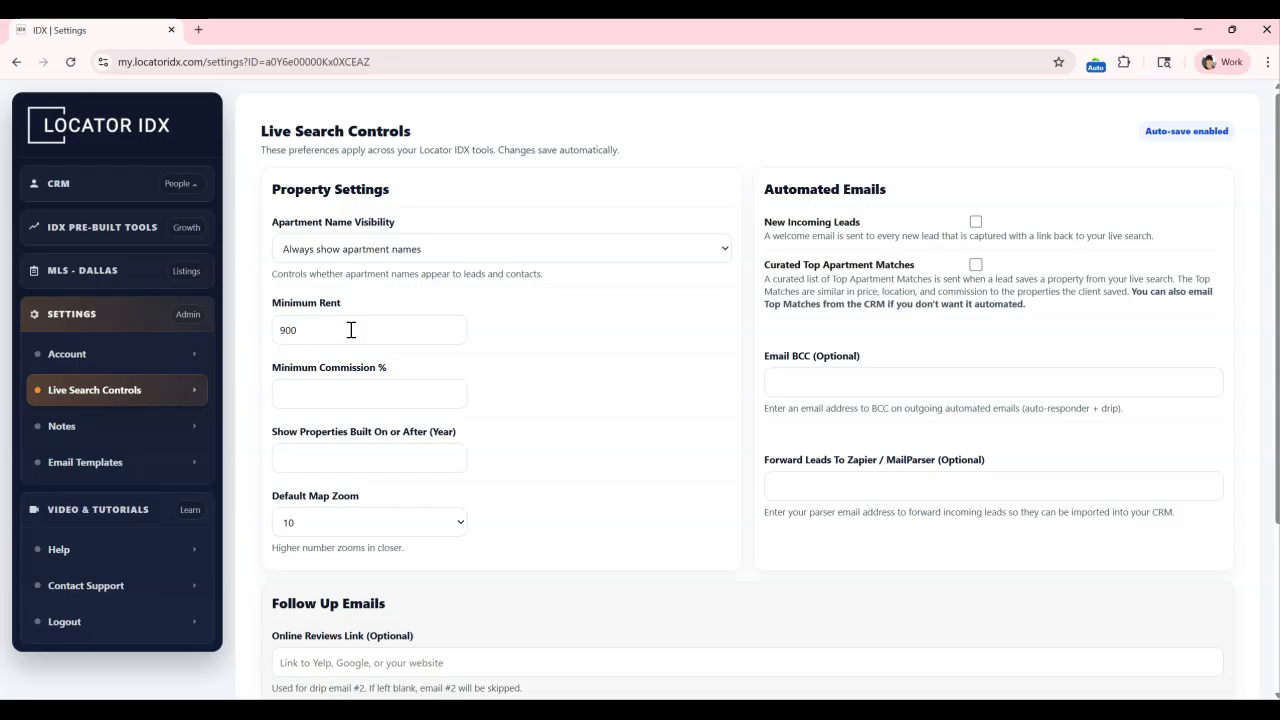
Set the property minimum commission to 10% and show only properties built in or after 1990
click(351, 396)
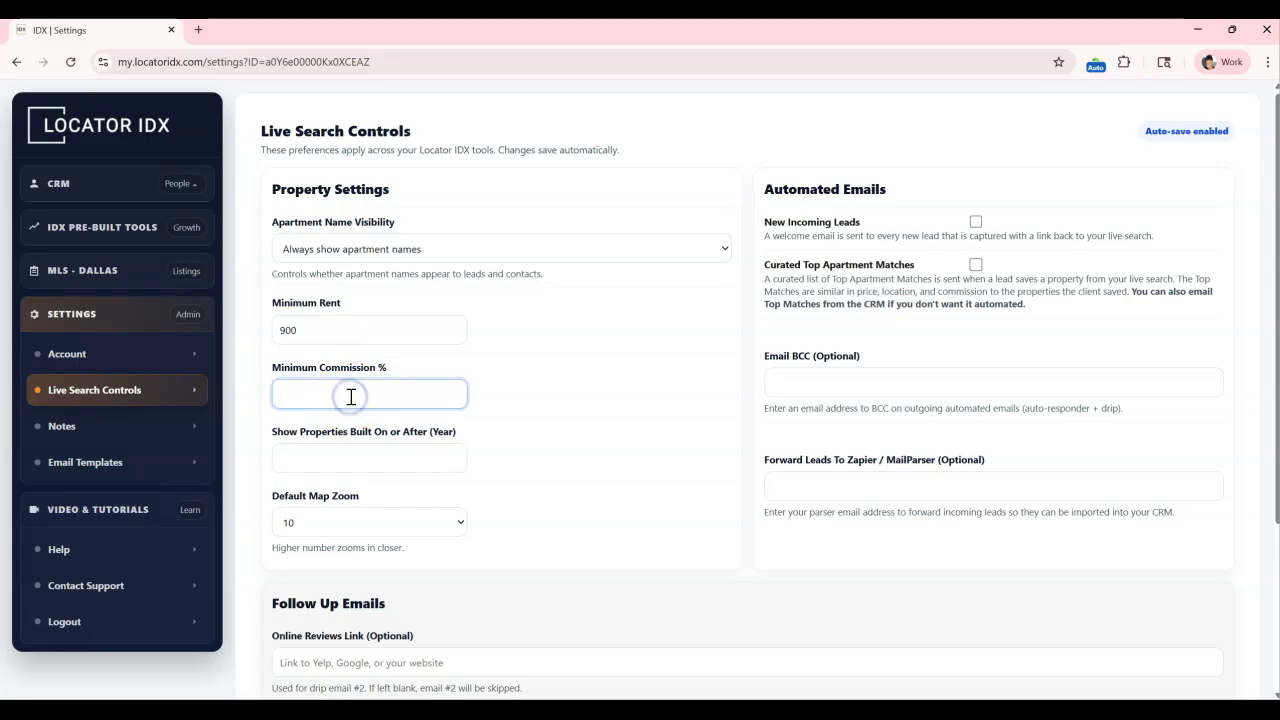
text(10)
key(Return)
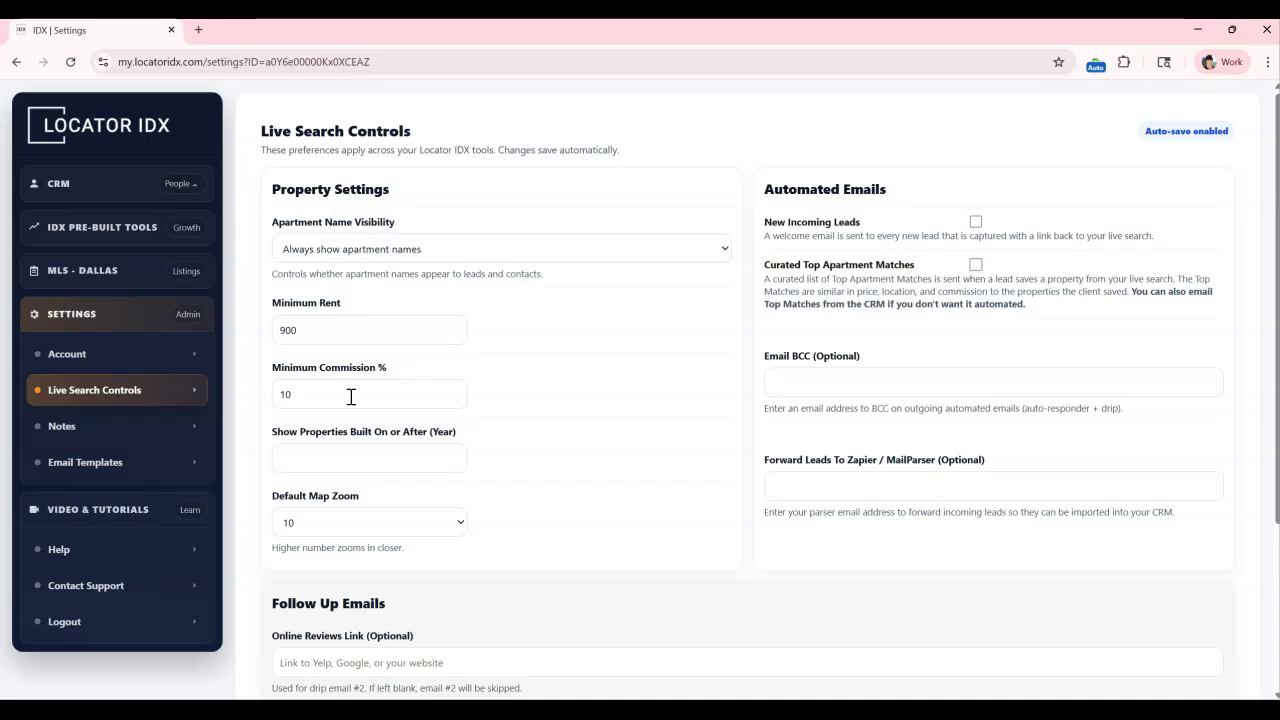
click(359, 457)
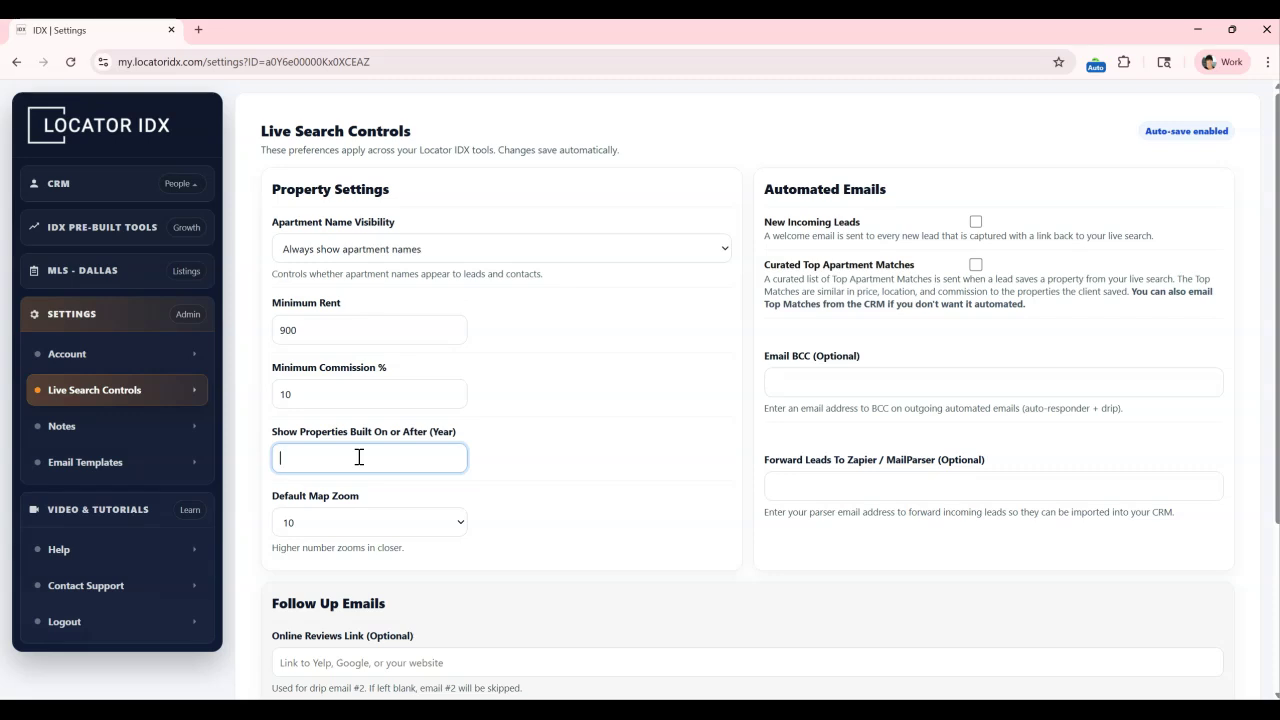
text(1990)
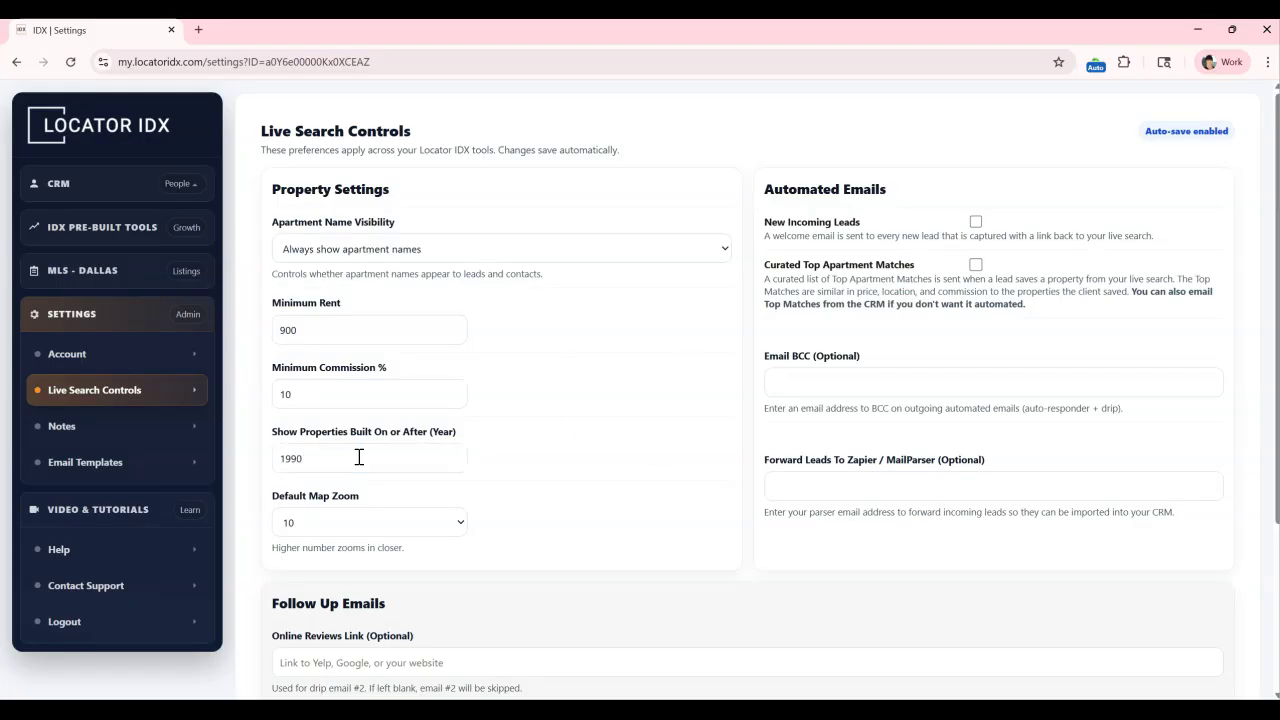
click(369, 522)
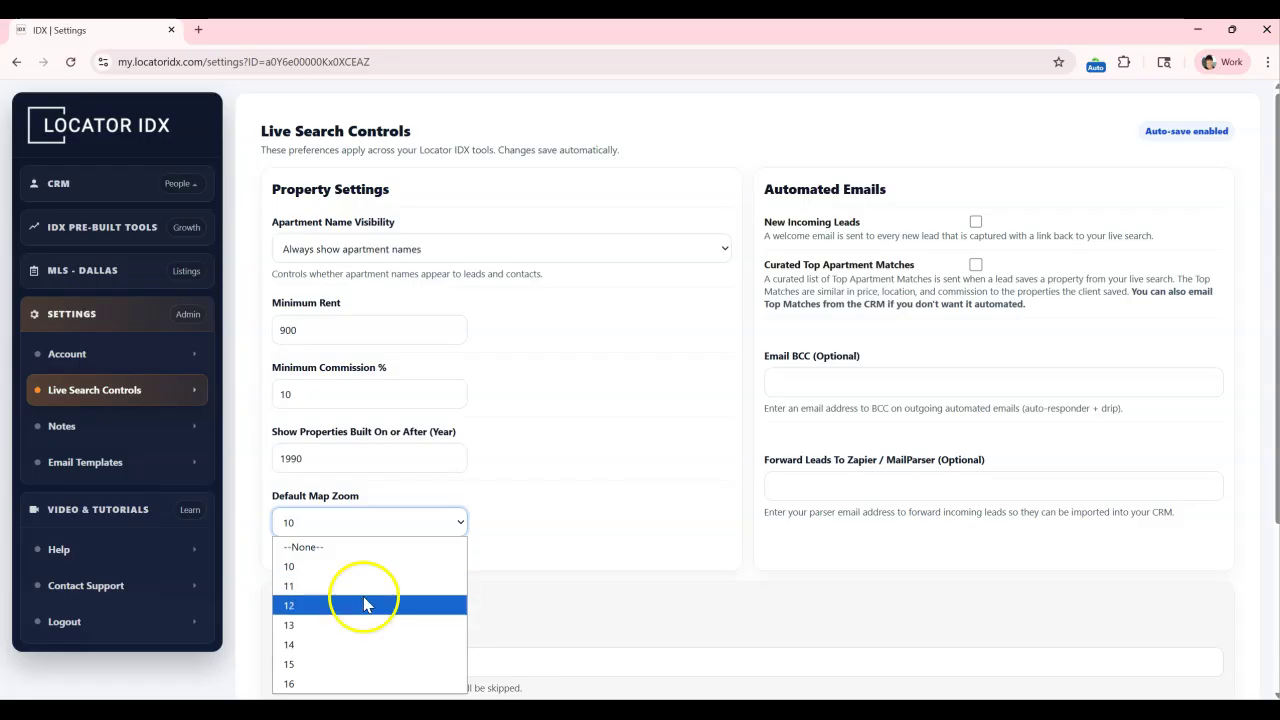
click(581, 545)
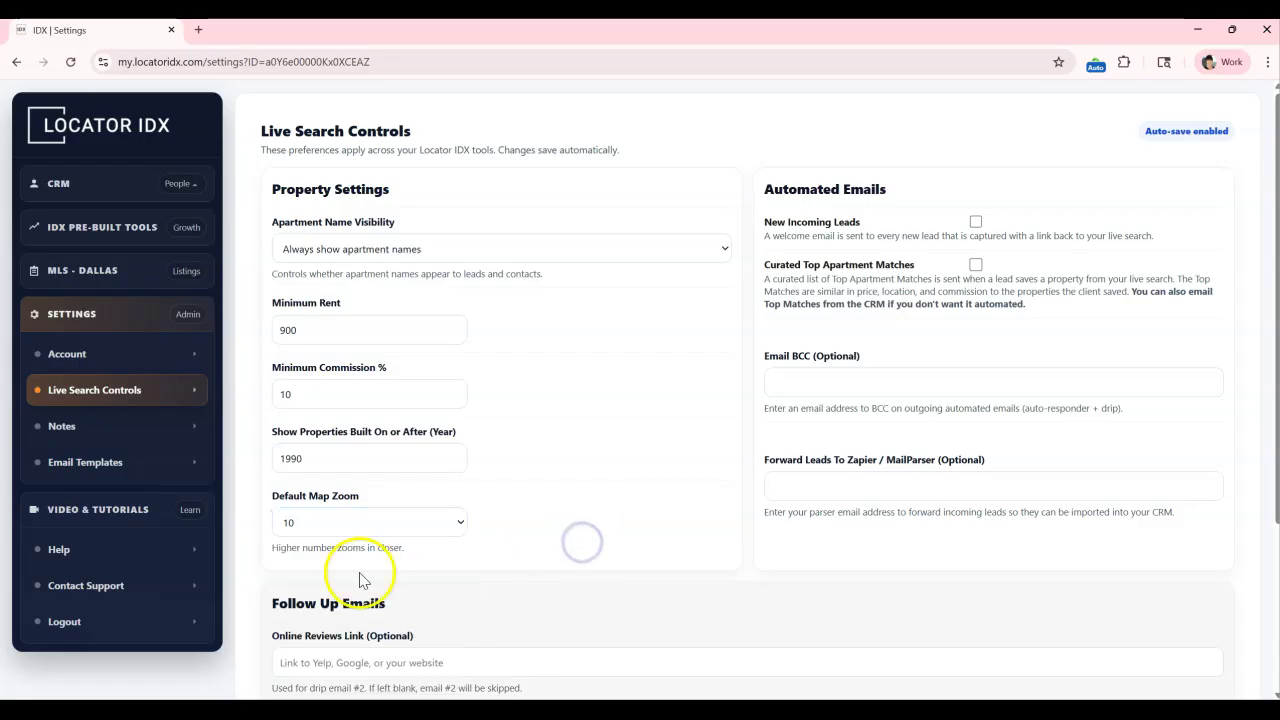
click(286, 549)
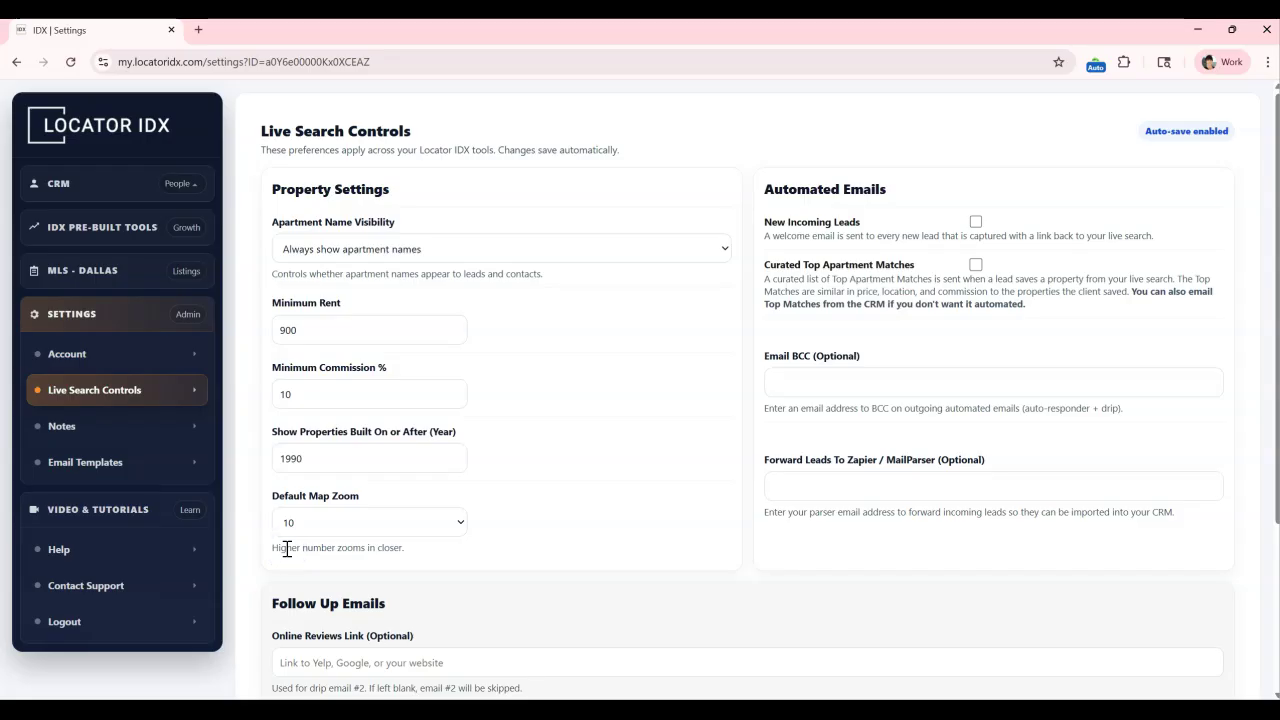
click(836, 190)
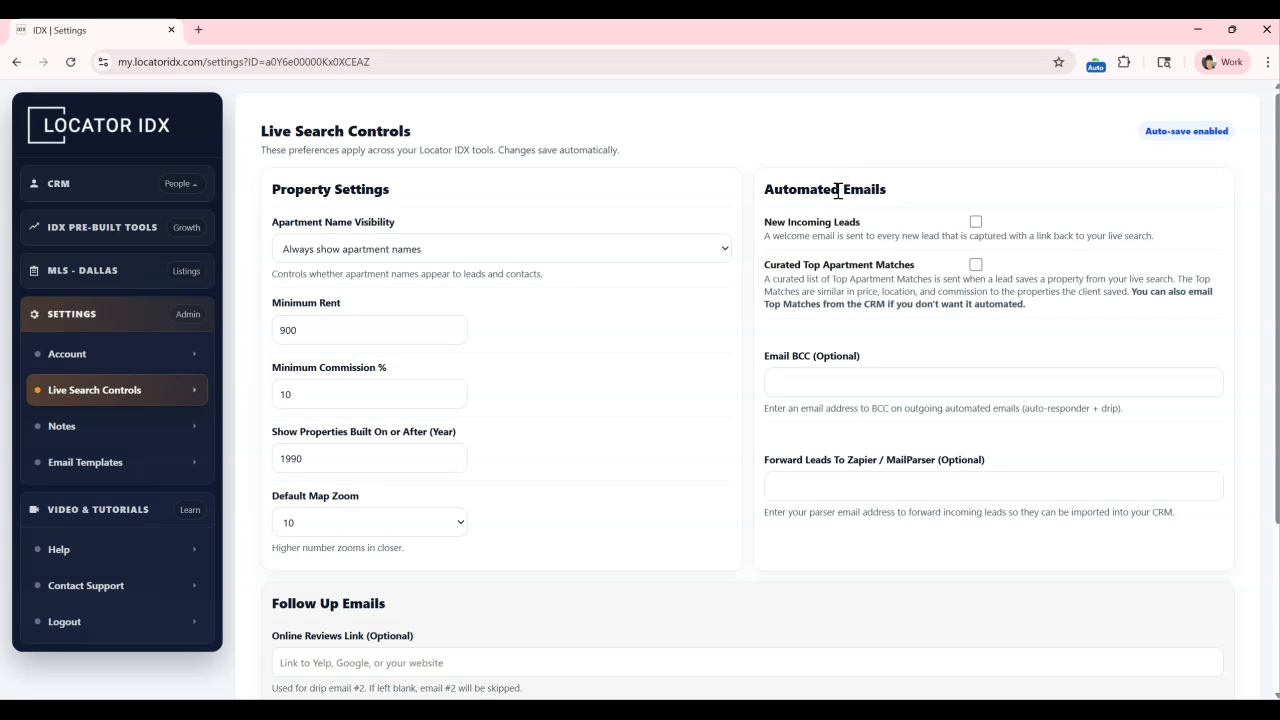
click(829, 239)
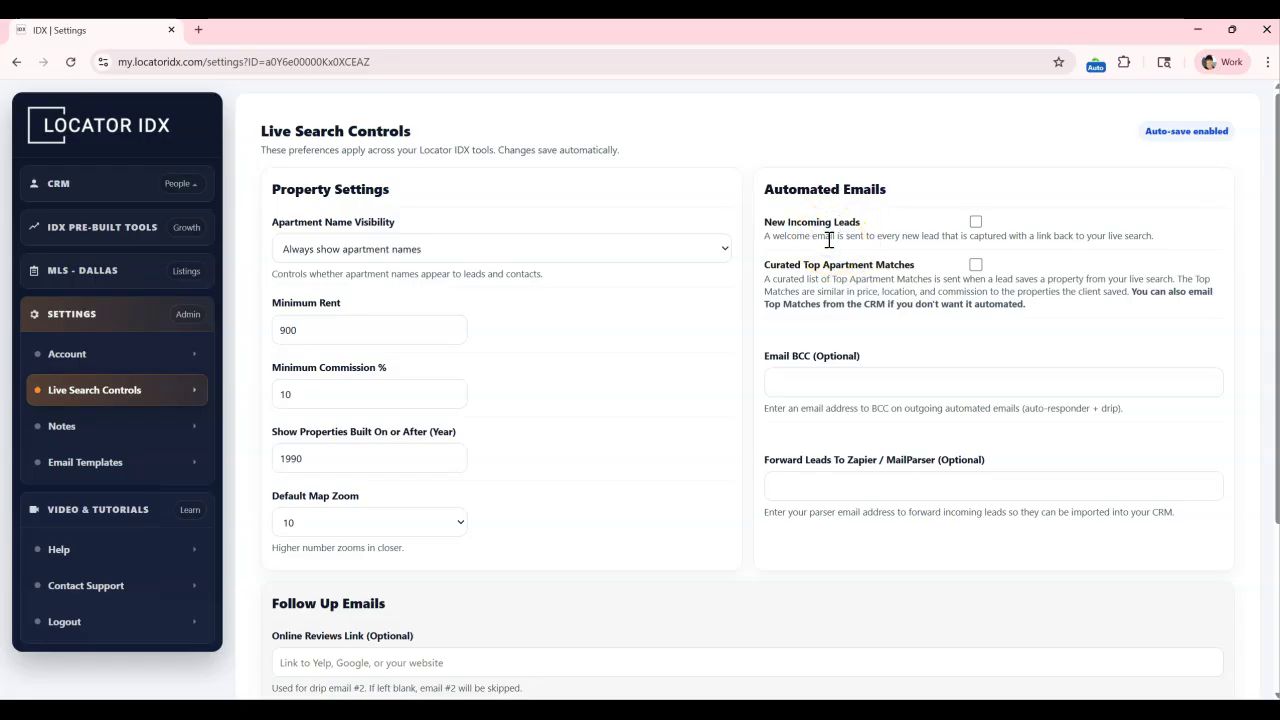
Enable the automated emails for new incoming leads and for curated top apartment matches
click(975, 222)
click(1182, 291)
click(976, 283)
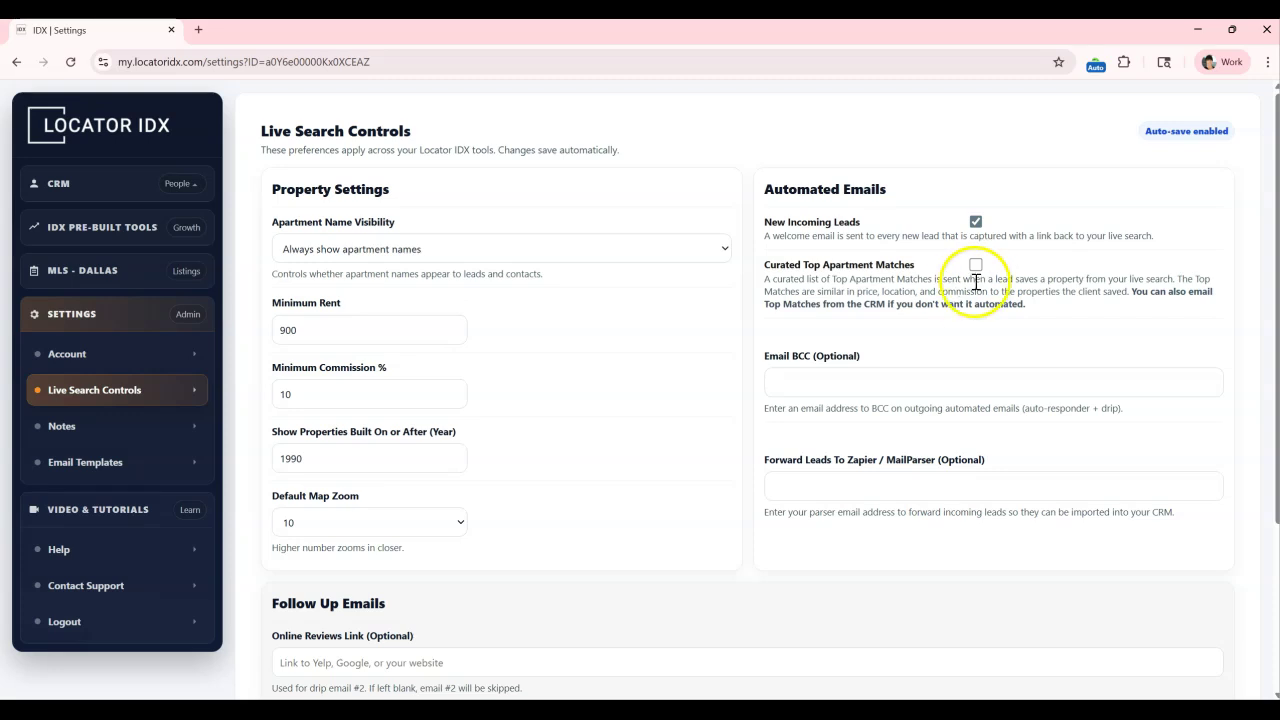
click(975, 265)
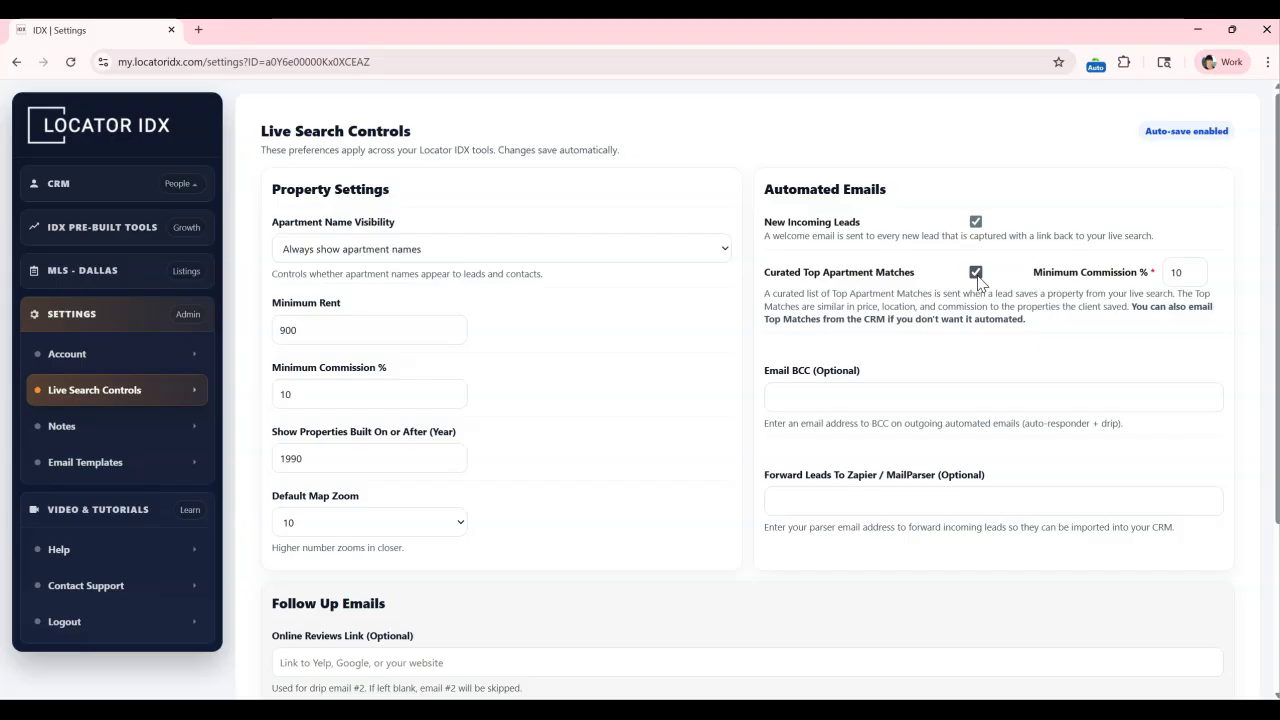
Set the minimum commission for the curated top apartment matches email to 50%
click(1180, 272)
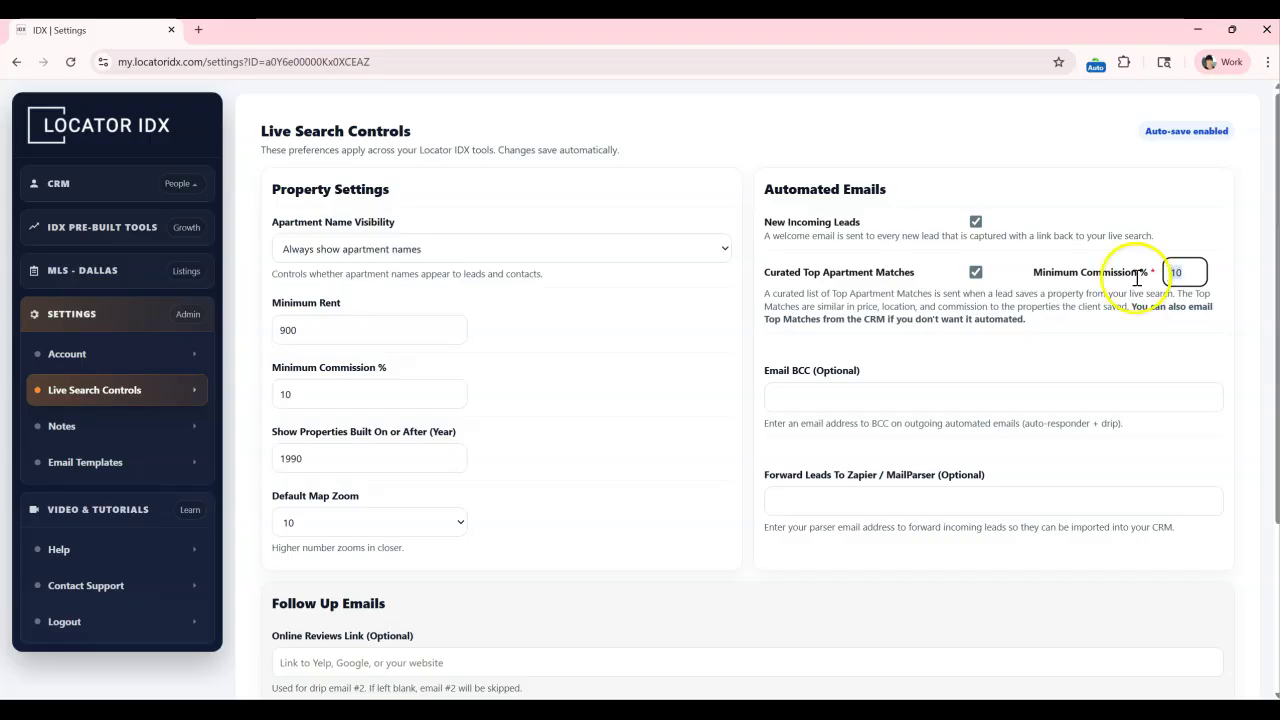
click(350, 393)
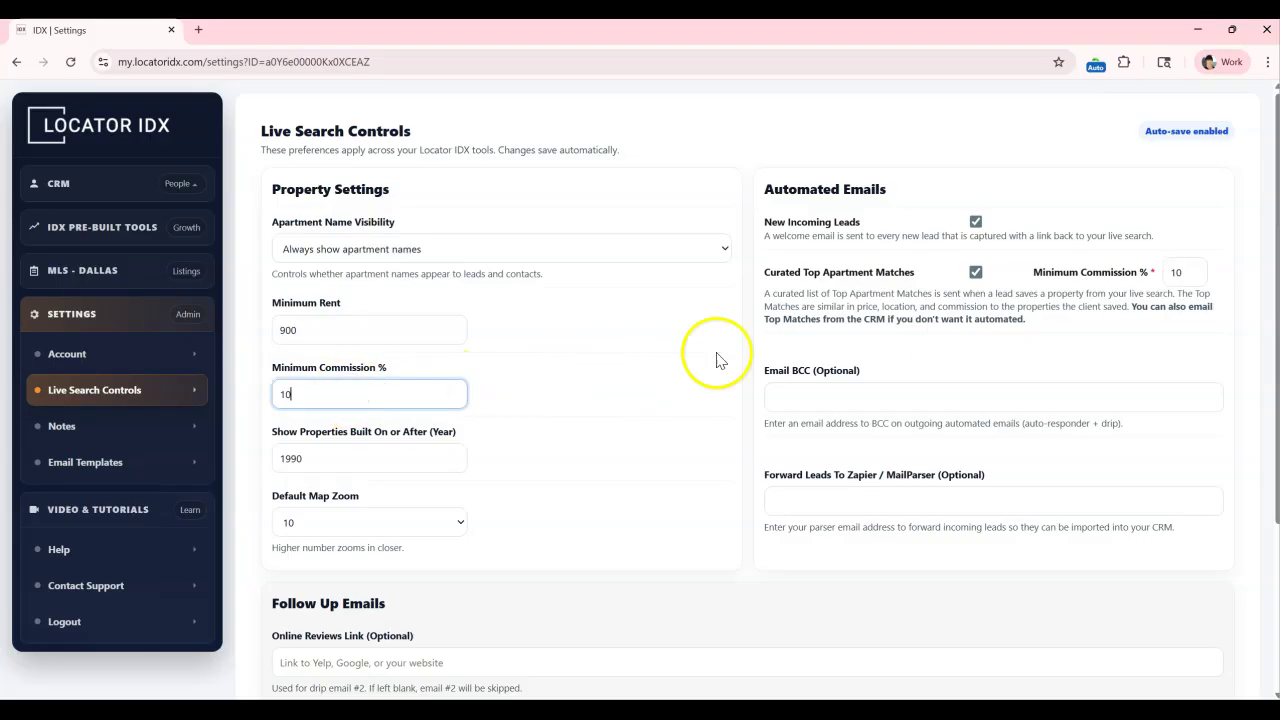
drag(1193, 276, 1166, 272)
text(50)
click(1178, 328)
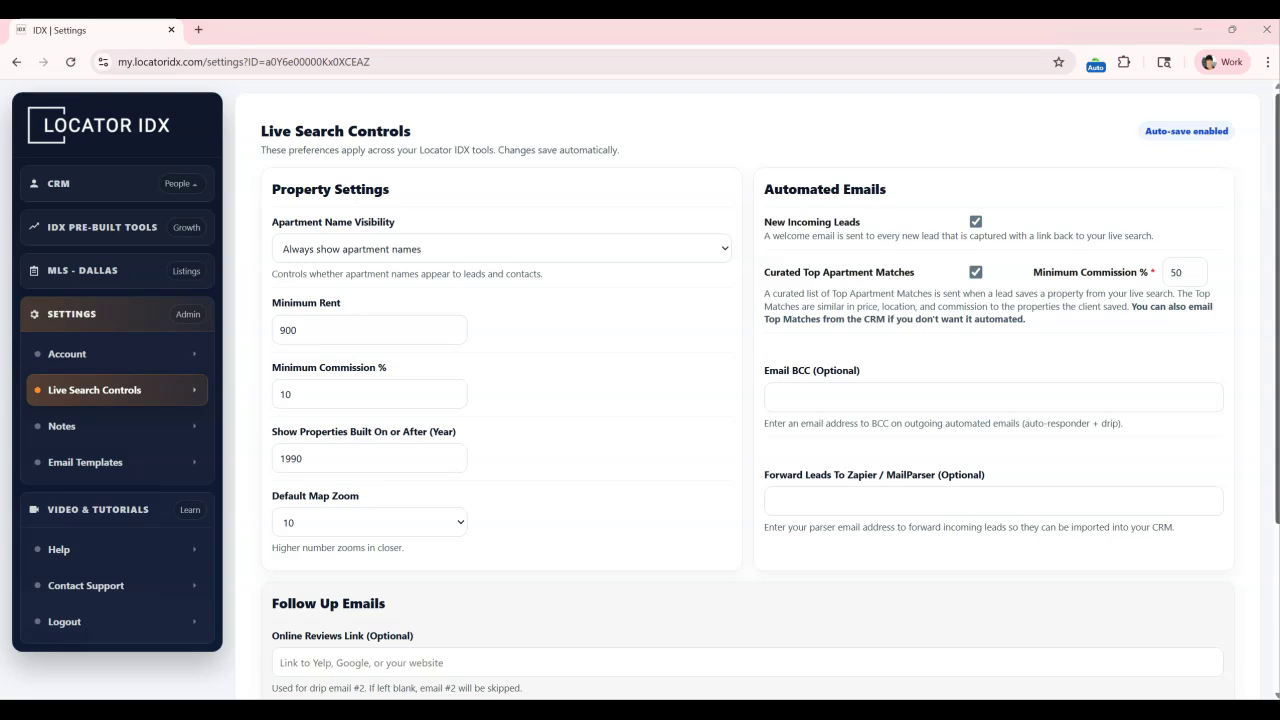
Turn off the automated emails for new incoming leads and curated top apartment matches
click(832, 396)
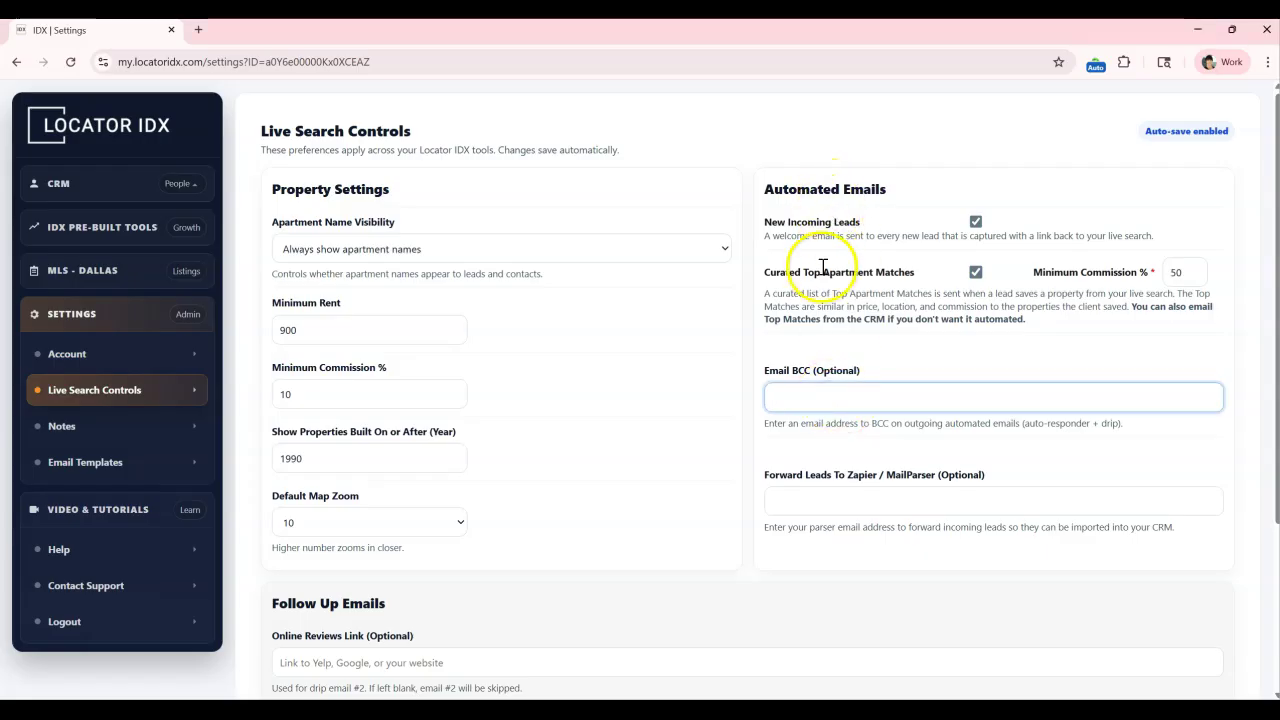
click(838, 400)
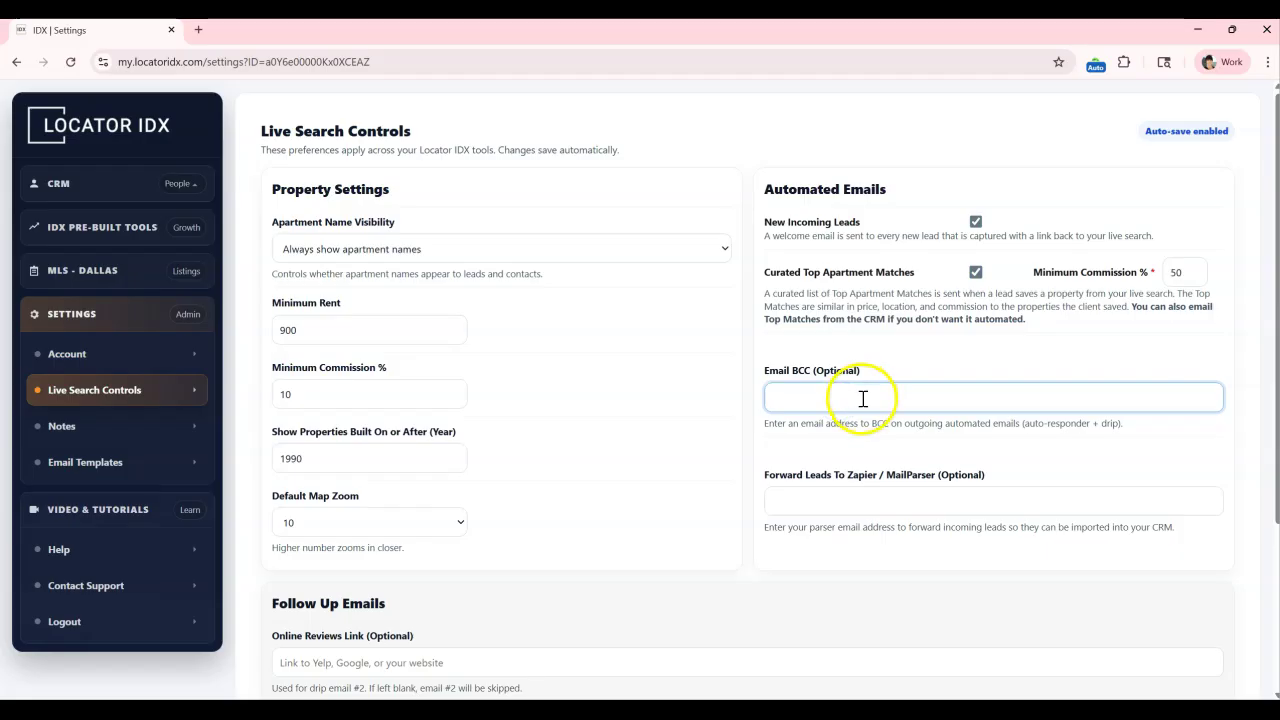
click(886, 503)
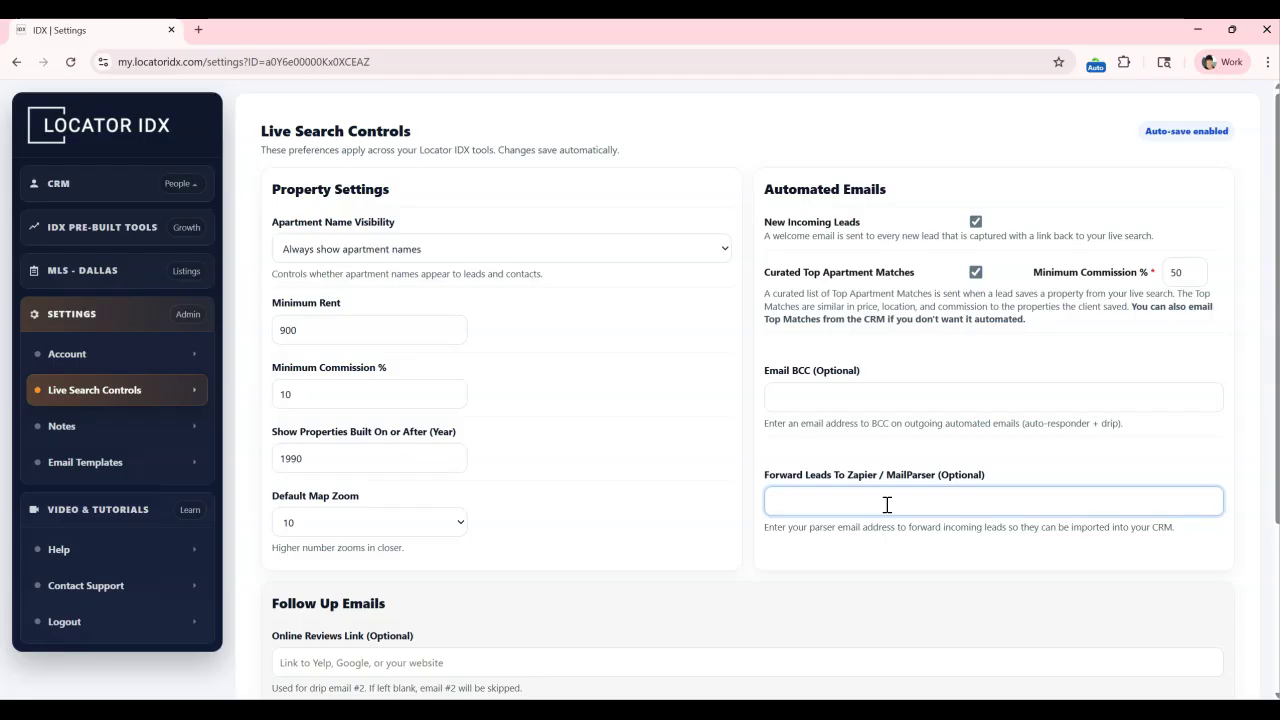
click(975, 222)
click(975, 272)
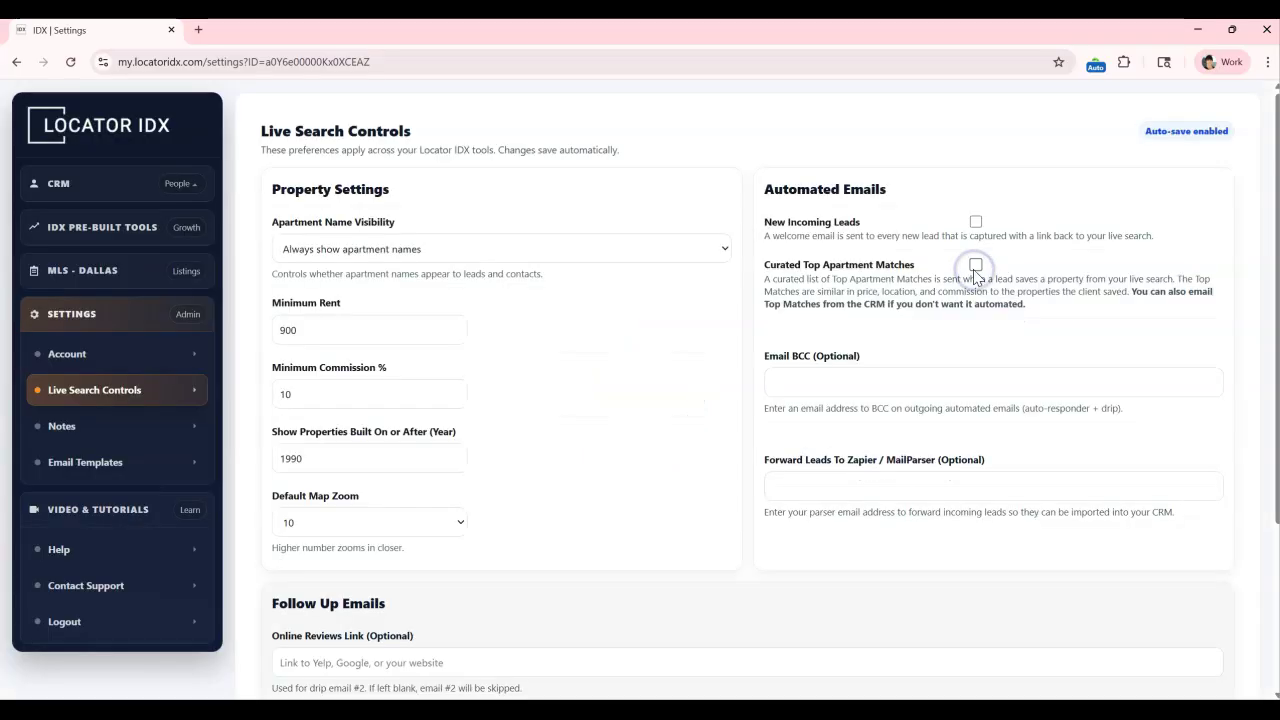
click(929, 482)
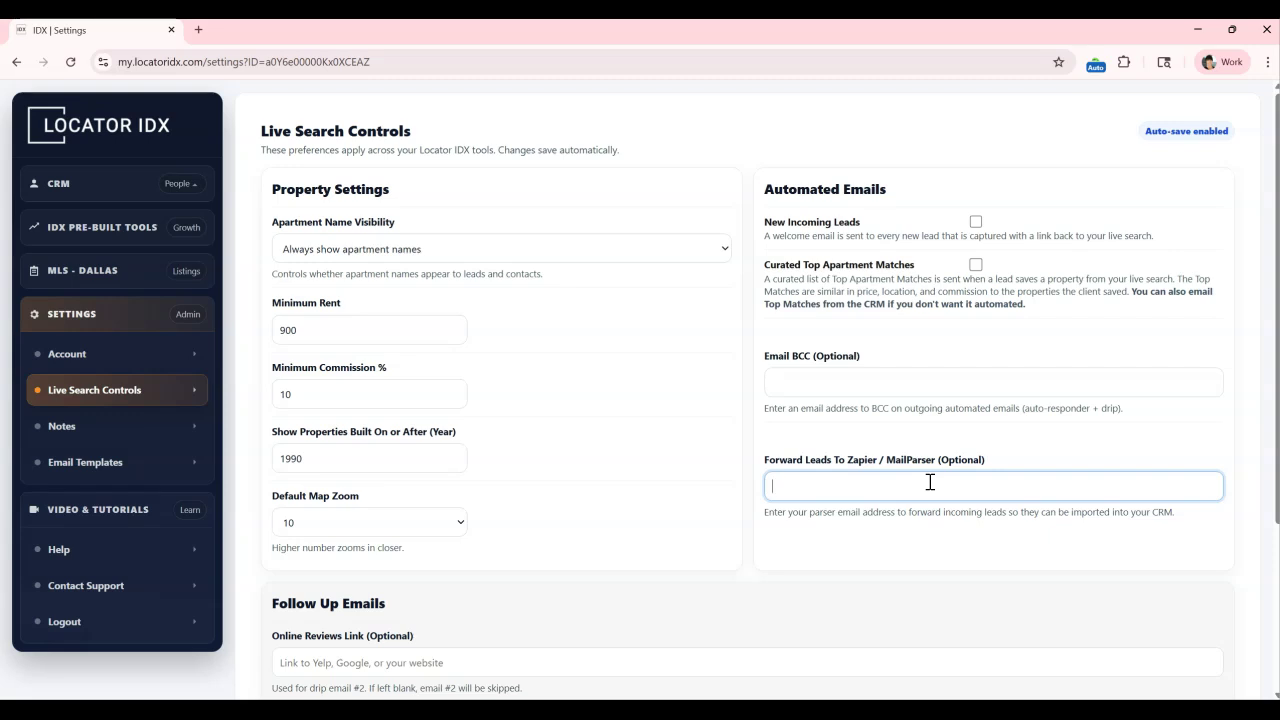
click(929, 482)
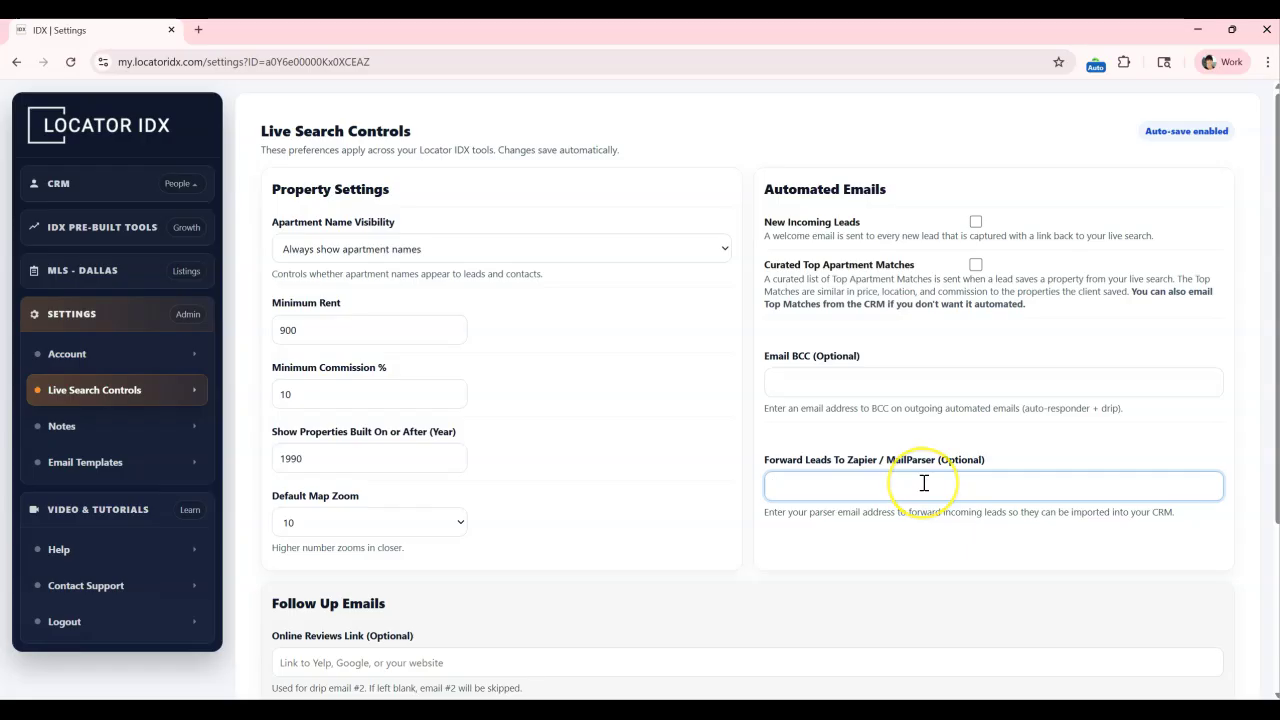
click(850, 462)
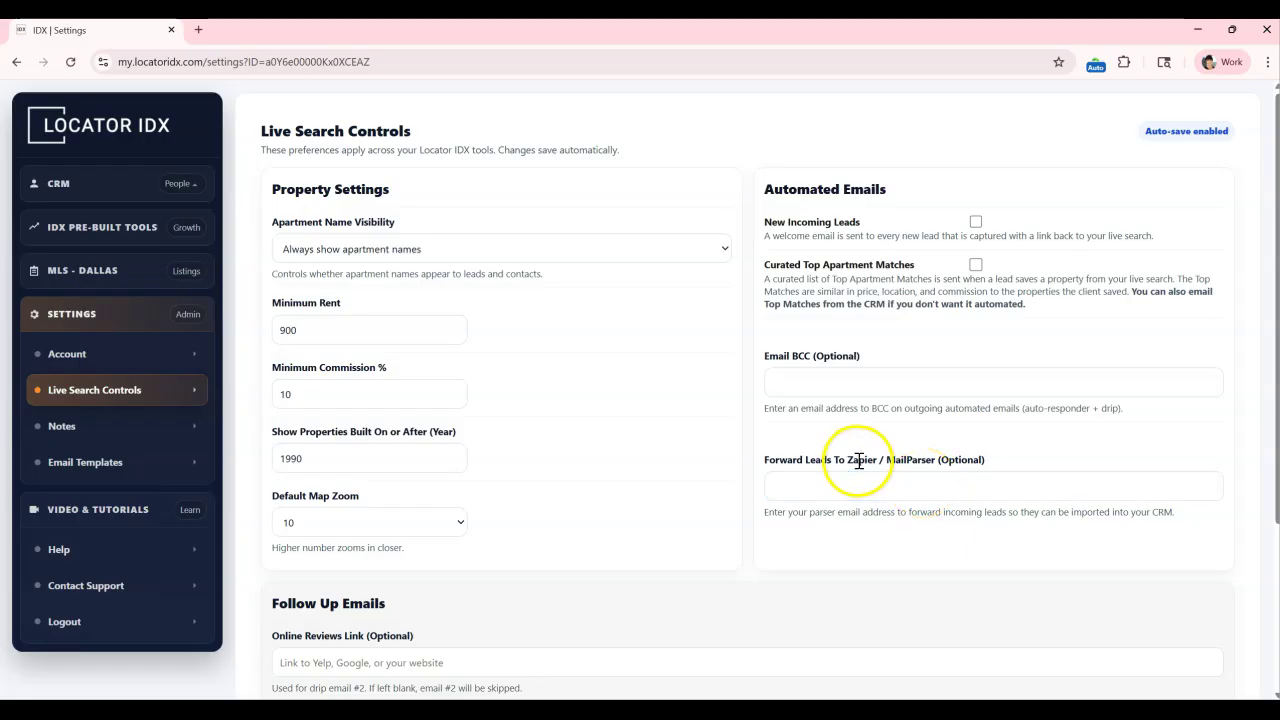
click(1172, 430)
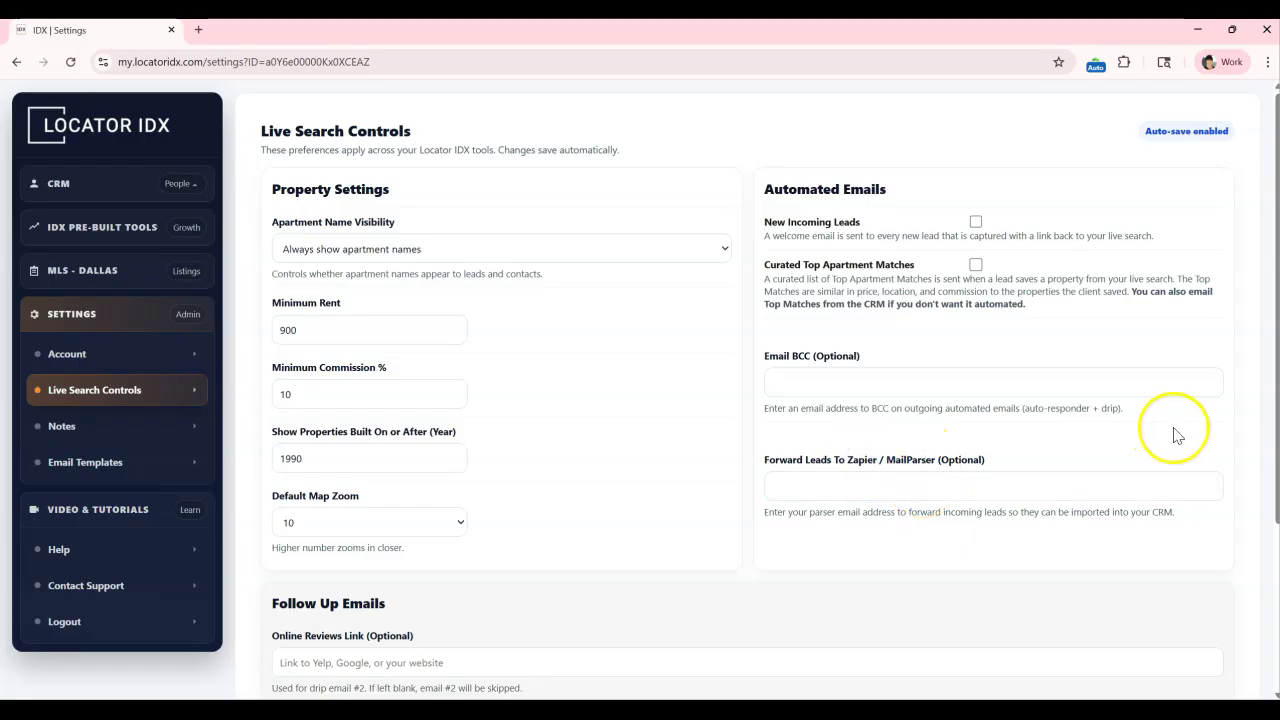
Examine the follow-up email settings for the online reviews link and the rebate or incentive offer, including the drip email notes
click(1275, 416)
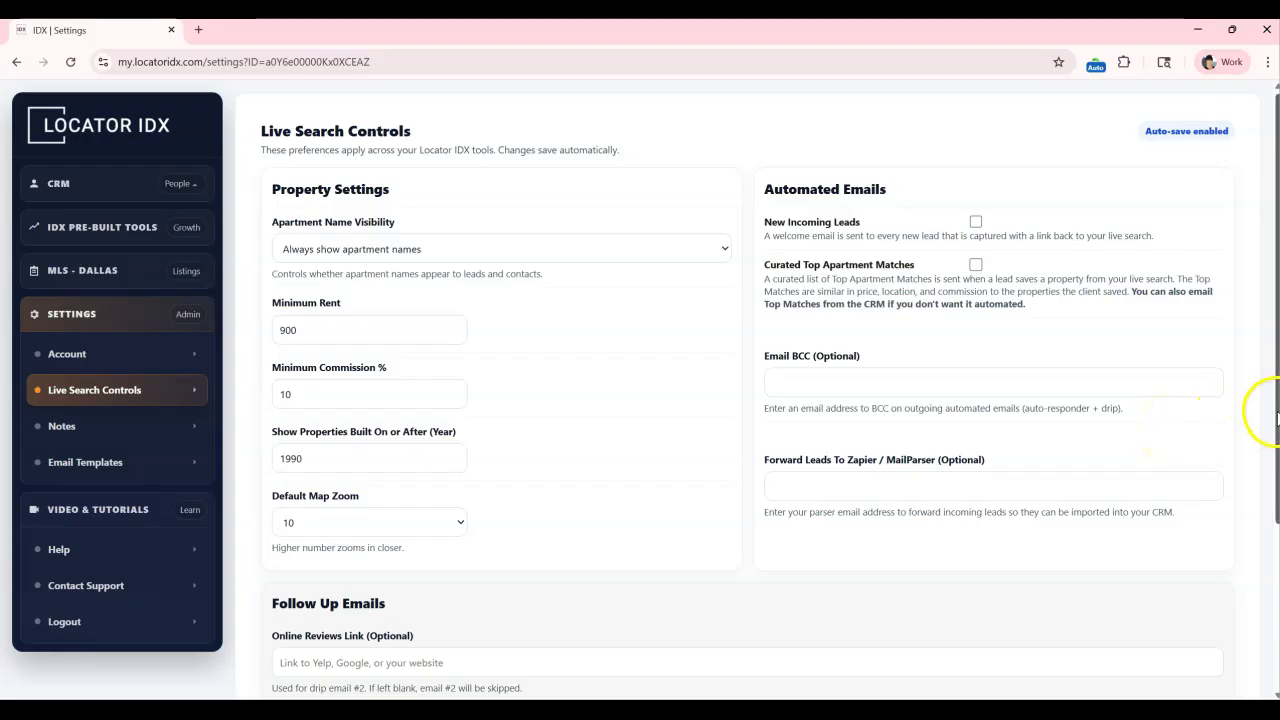
drag(1275, 416, 1238, 612)
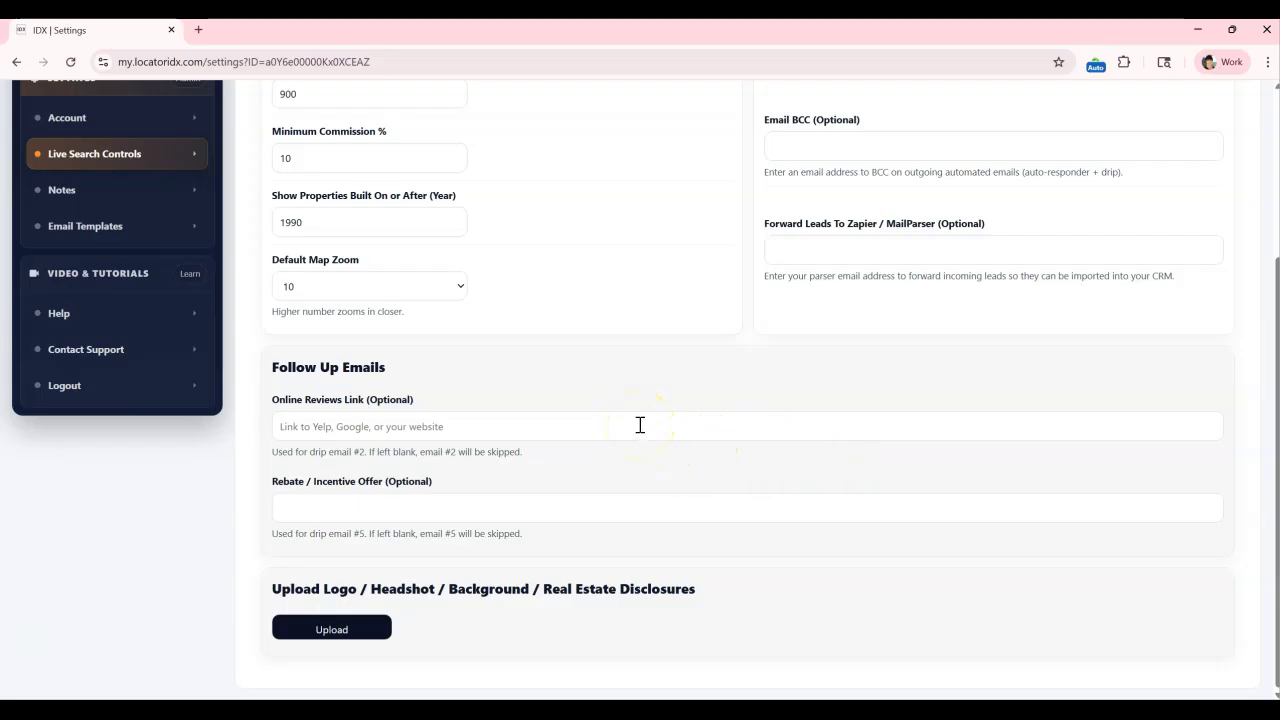
click(533, 425)
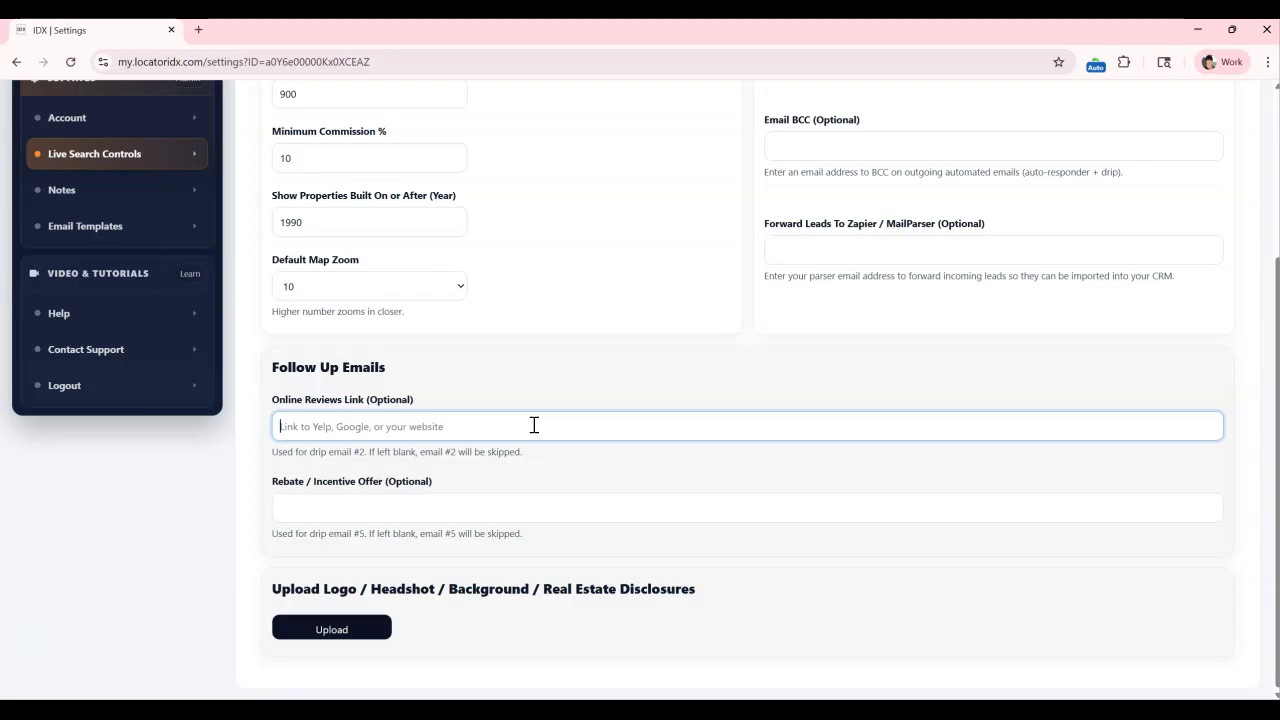
click(551, 427)
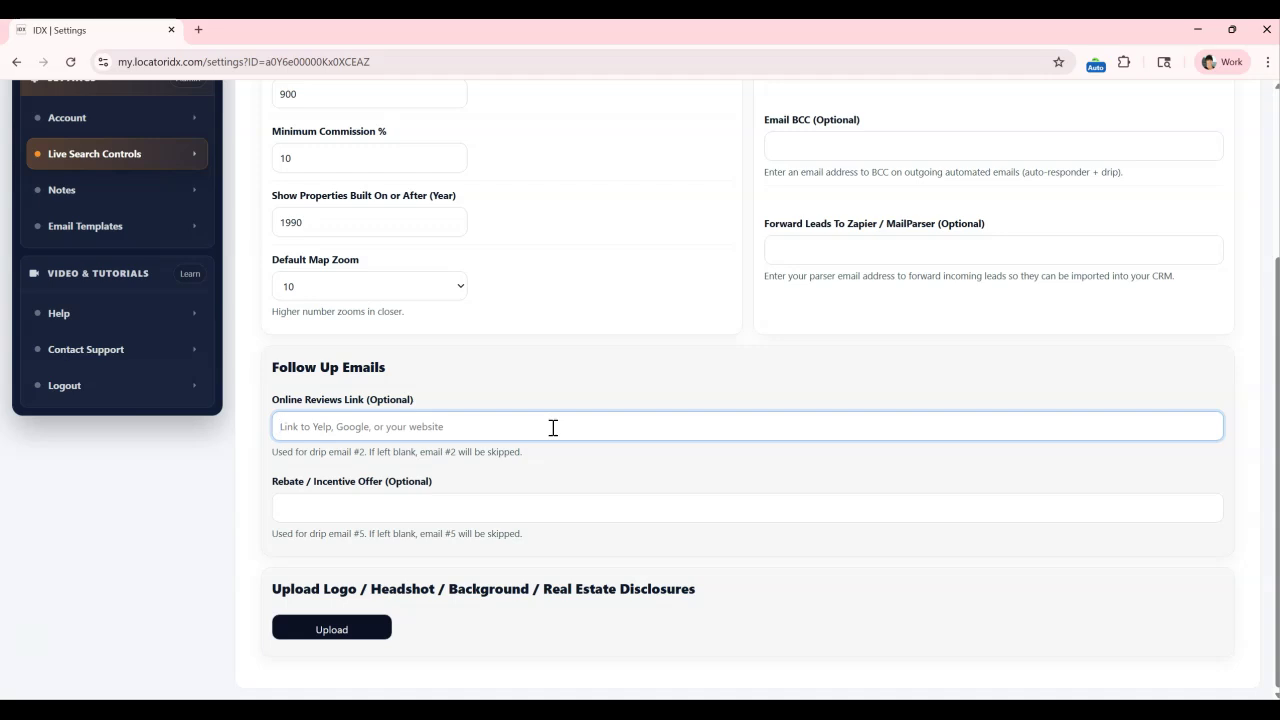
click(553, 507)
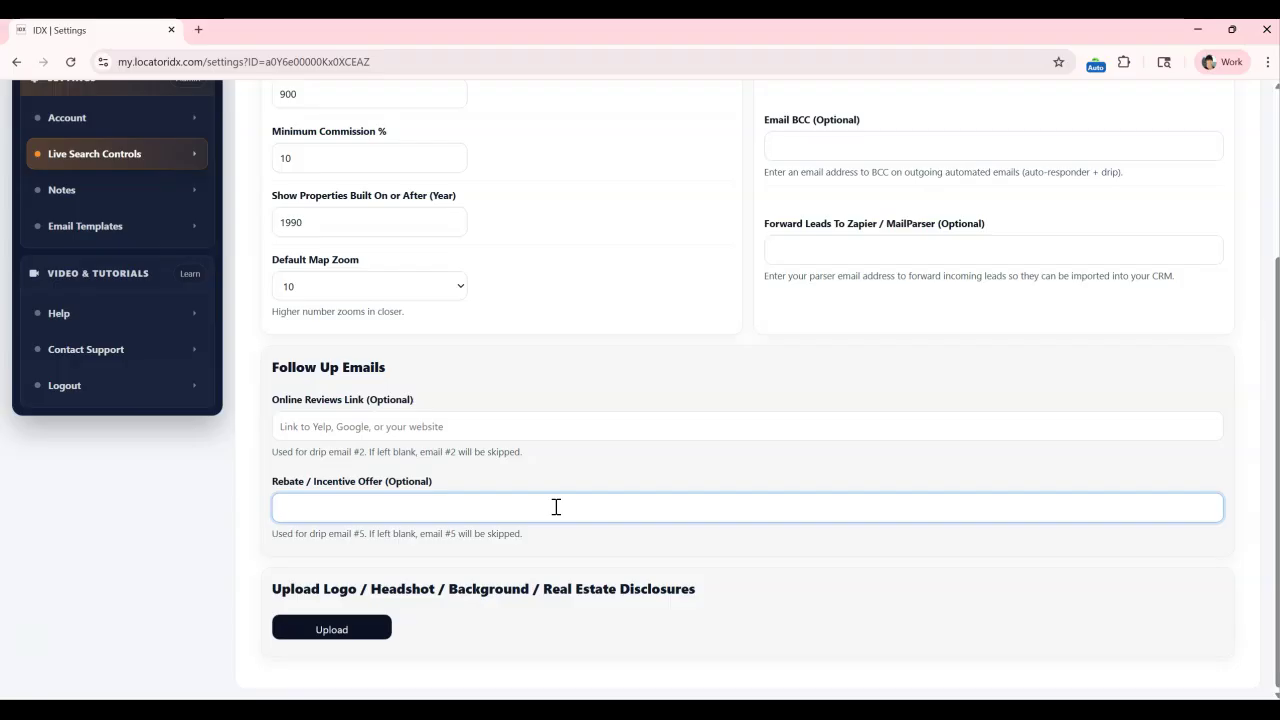
click(534, 506)
click(532, 506)
click(528, 508)
drag(274, 533, 560, 534)
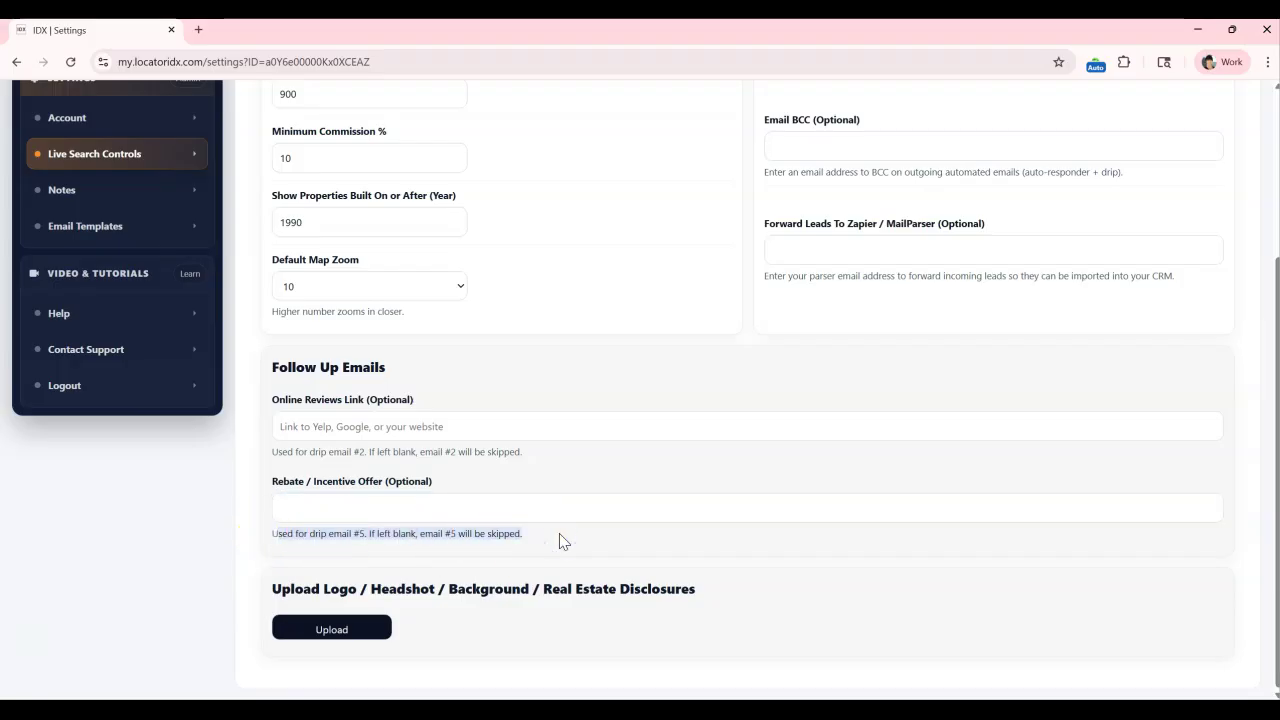
click(568, 536)
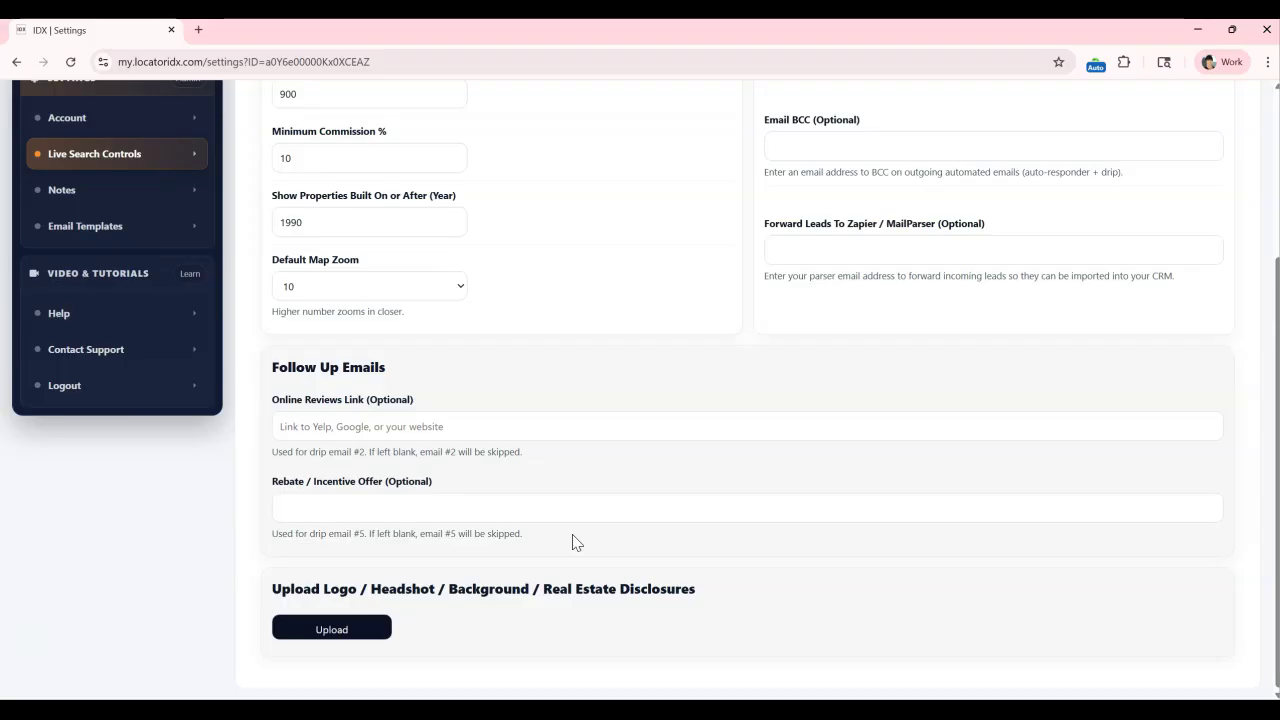
Open the logo, headshot, background and disclosure upload form, review its upload fields, and return to the Live Search Controls
click(313, 630)
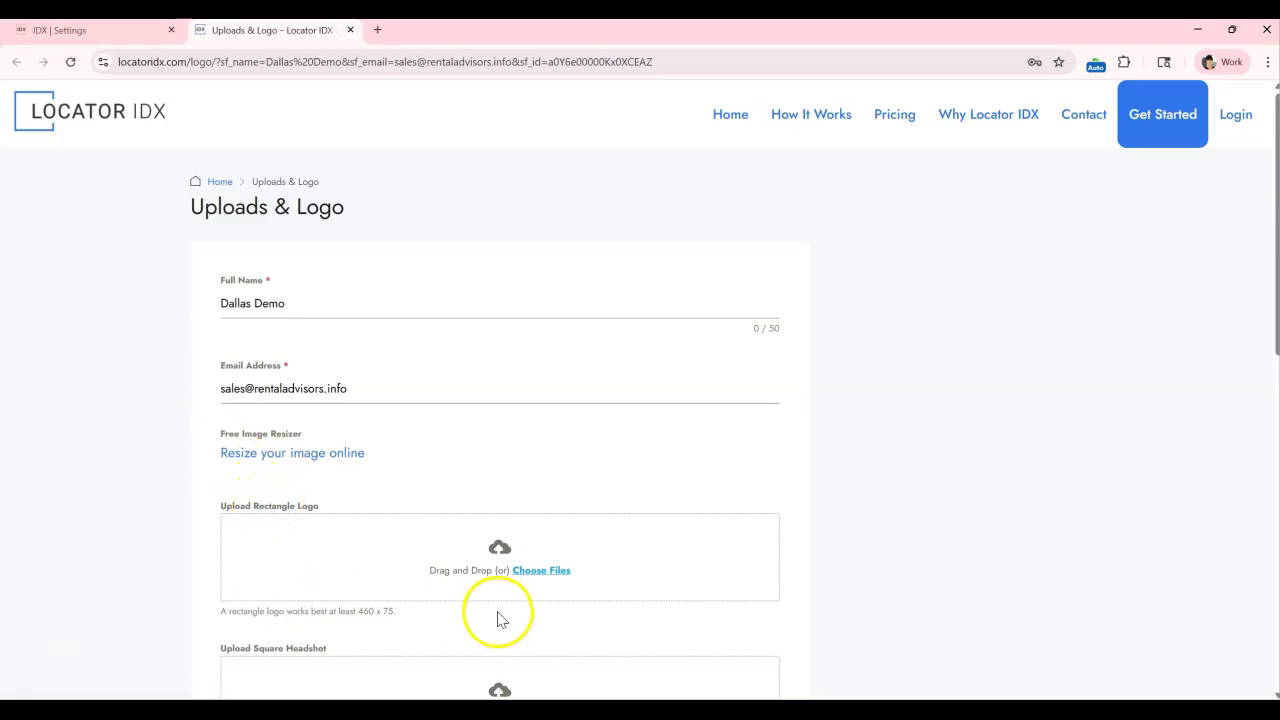
drag(1276, 318, 1276, 541)
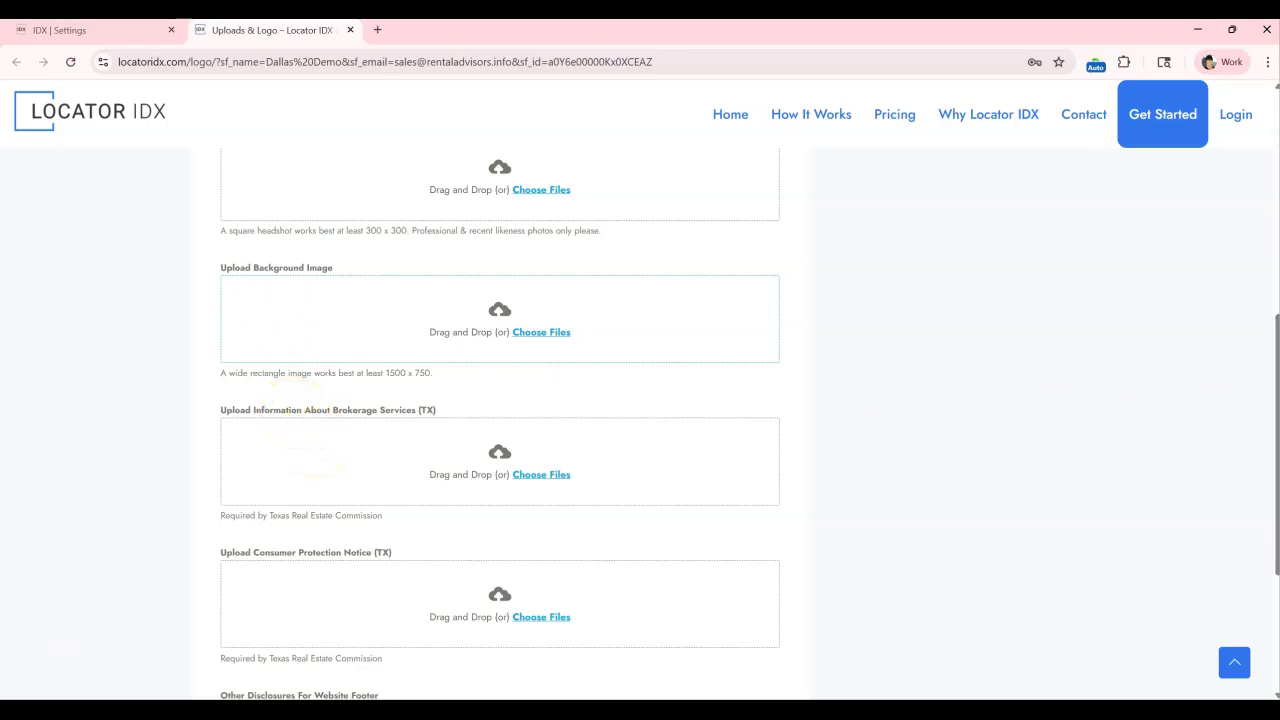
scroll(1260, 391, down, 2)
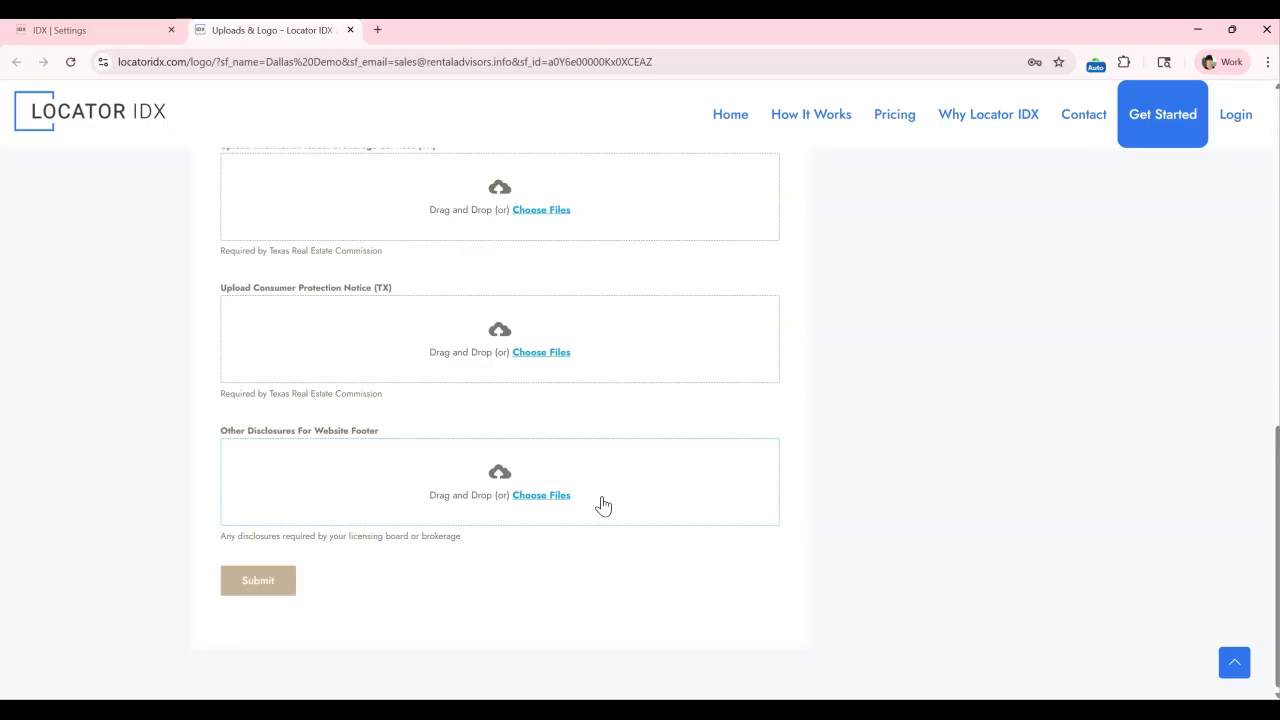
click(350, 31)
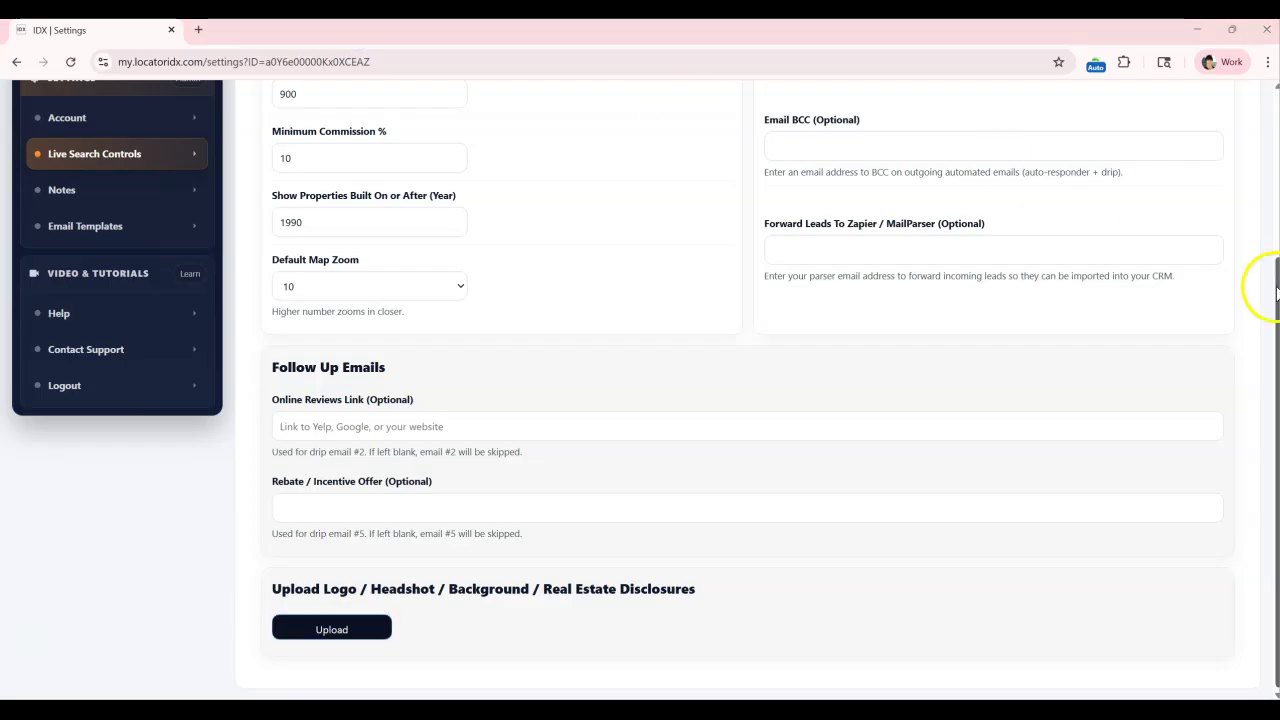
drag(1276, 290, 1276, 125)
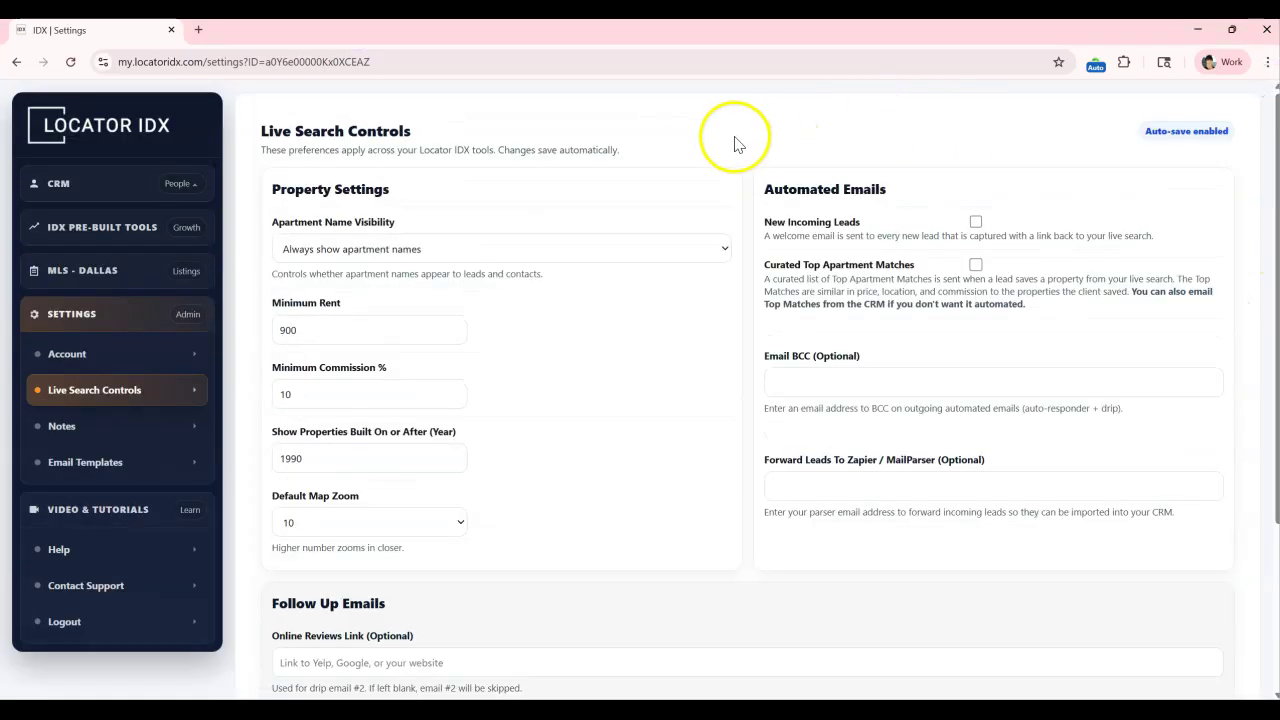